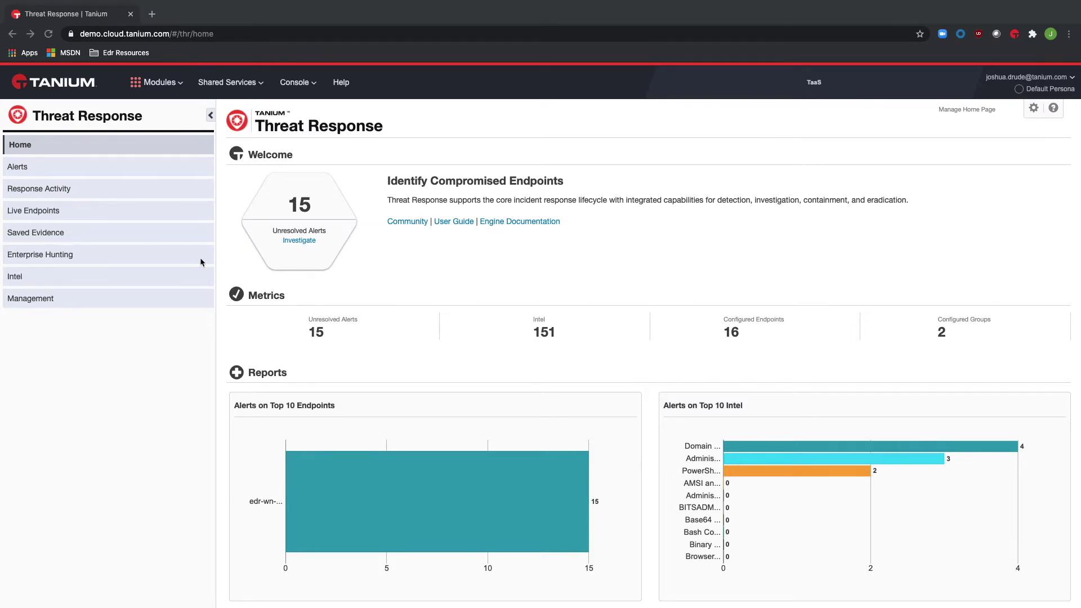
Start a new Threat Response intel signal and name it "Micrgsoft.com DNS Malware".
left_click(48, 284)
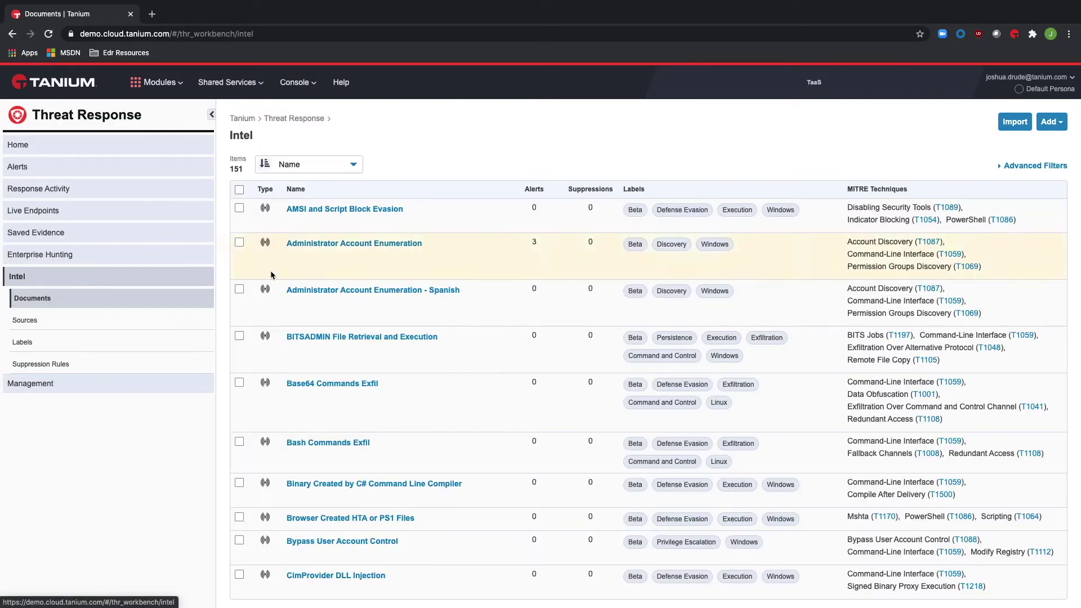
left_click(1049, 125)
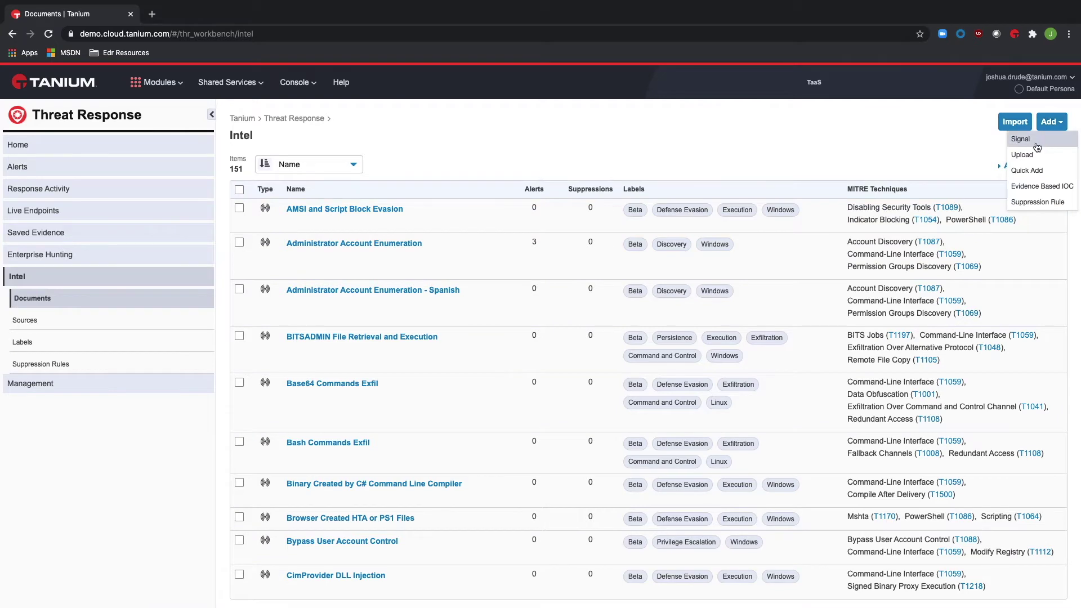
left_click(1035, 141)
left_click(398, 209)
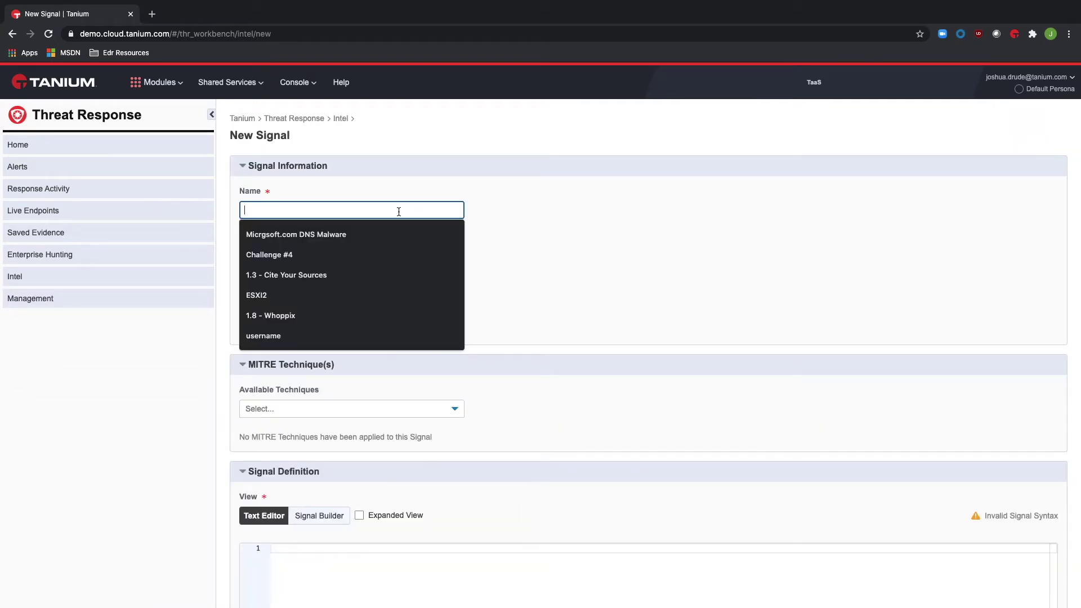
type("Micrgsoft.com DNS Malware")
left_click(368, 239)
Write the signal definition in the text editor as network.dns_query contains 'Micrgsoft.com'.
scroll(495, 504, "down", 3)
left_click(484, 469)
type("net")
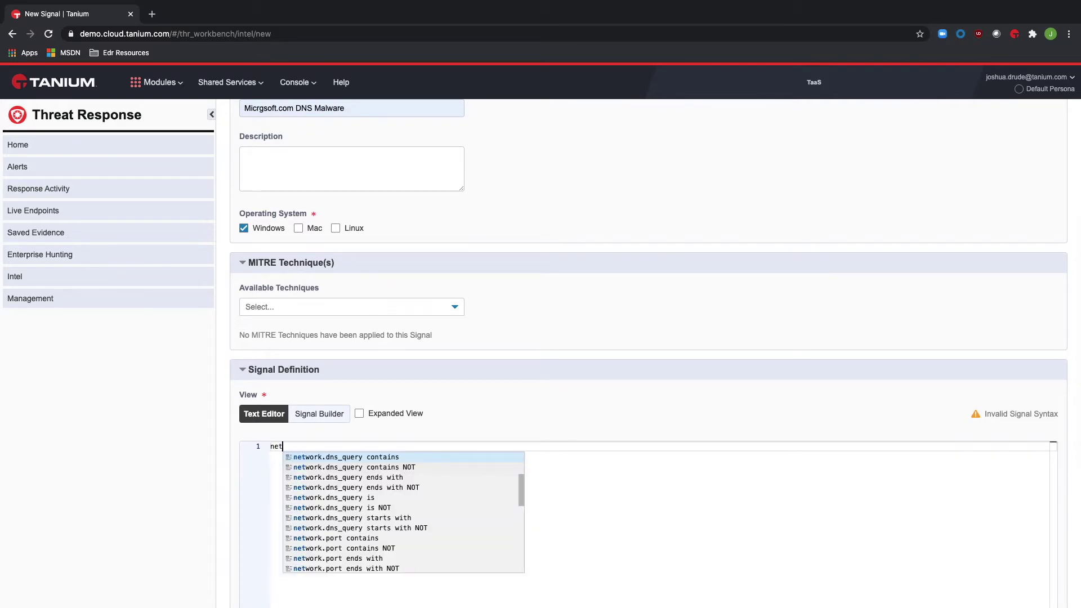
type("work.dns_query")
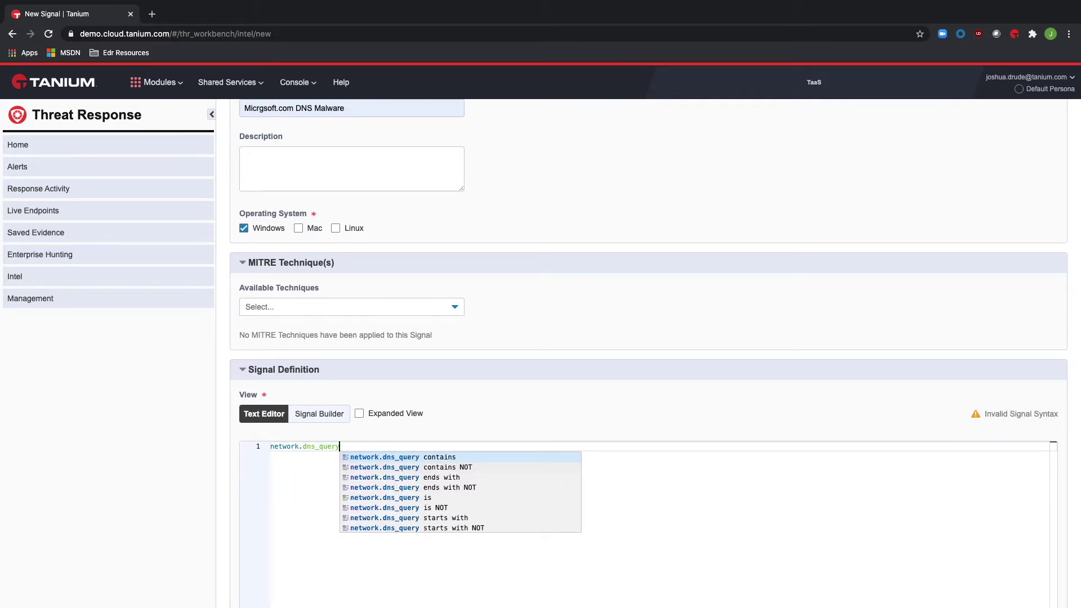
key("Return")
type("Micrgsoft.com")
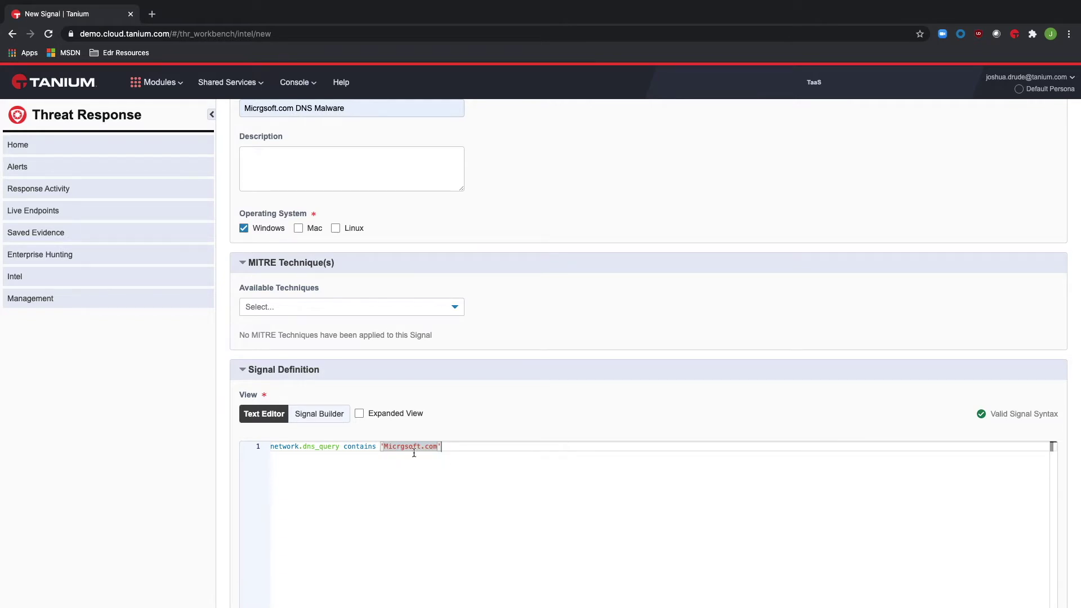
Shorten the DNS query value in the definition to lowercase 'micrgsoft' and save the signal.
left_click(388, 446)
key("BackSpace")
type("m")
left_click(436, 446)
key("BackSpace")
key("BackSpace")
key("BackSpace")
key("BackSpace")
scroll(478, 413, "down", 3)
left_click(253, 577)
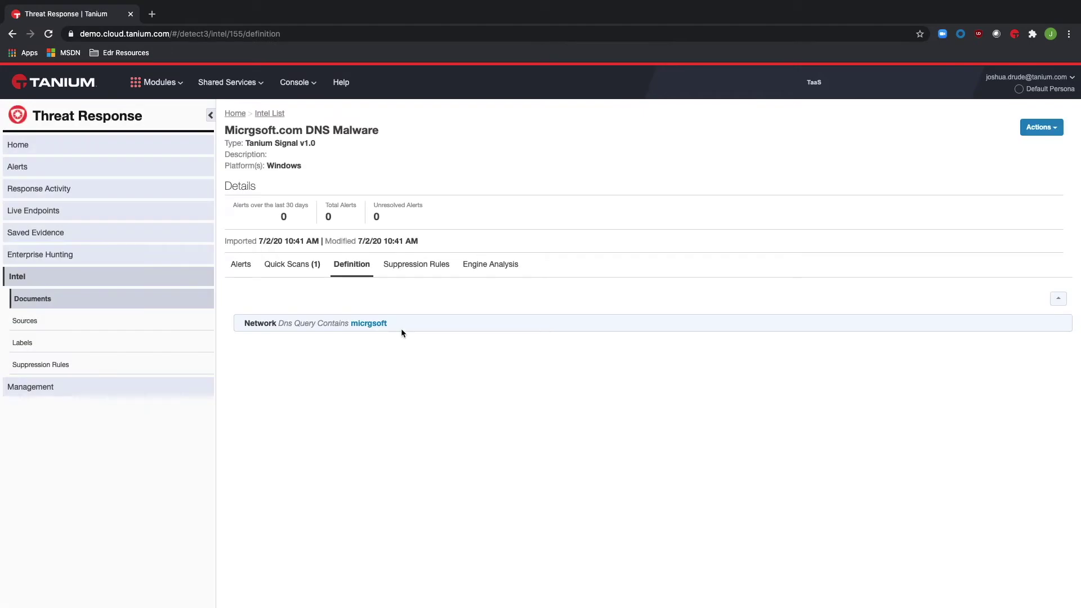
Run a quick scan of the Micrgsoft.com DNS Malware signal against the All Computers group.
left_click(1040, 128)
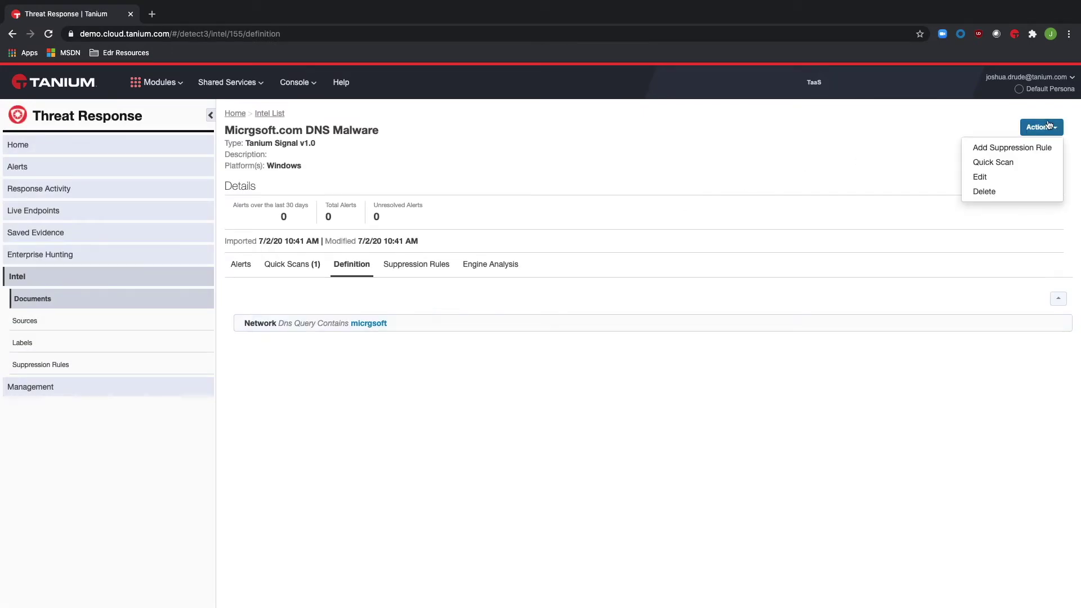
left_click(1020, 164)
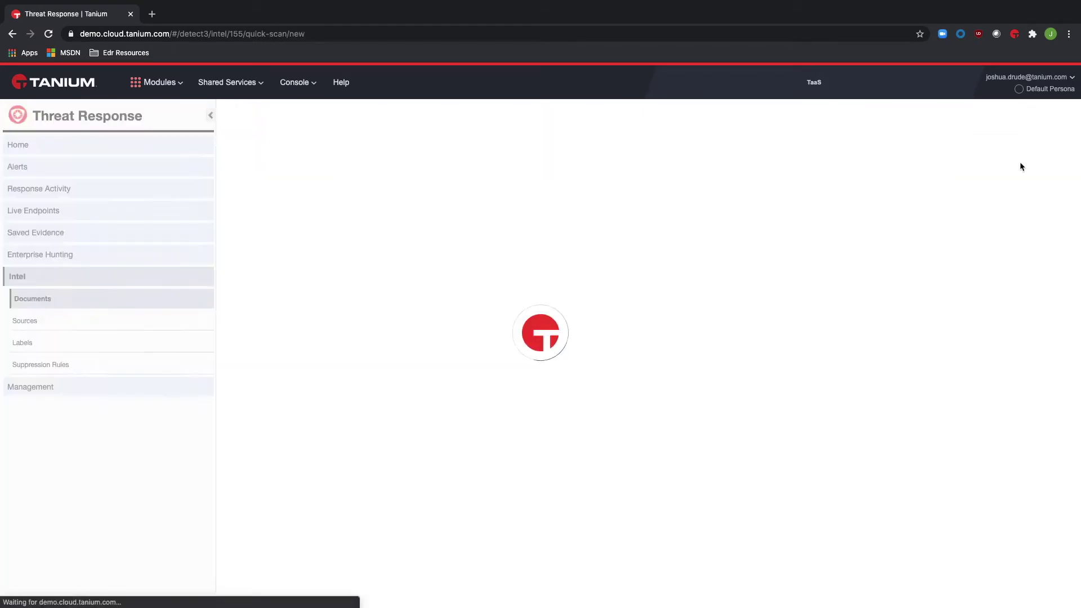
left_click(388, 161)
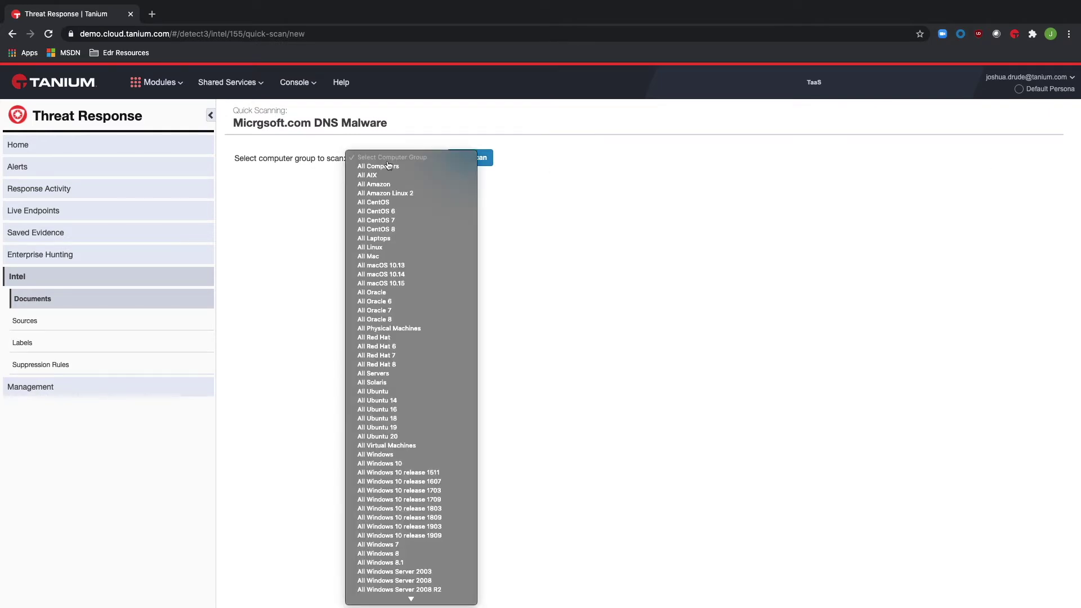
left_click(387, 167)
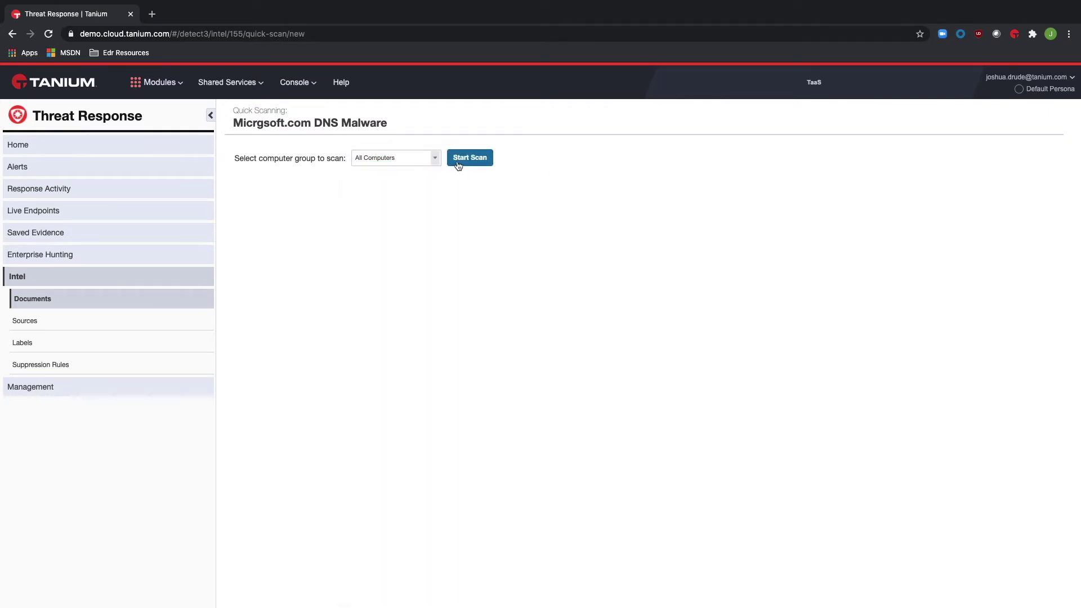
left_click(470, 157)
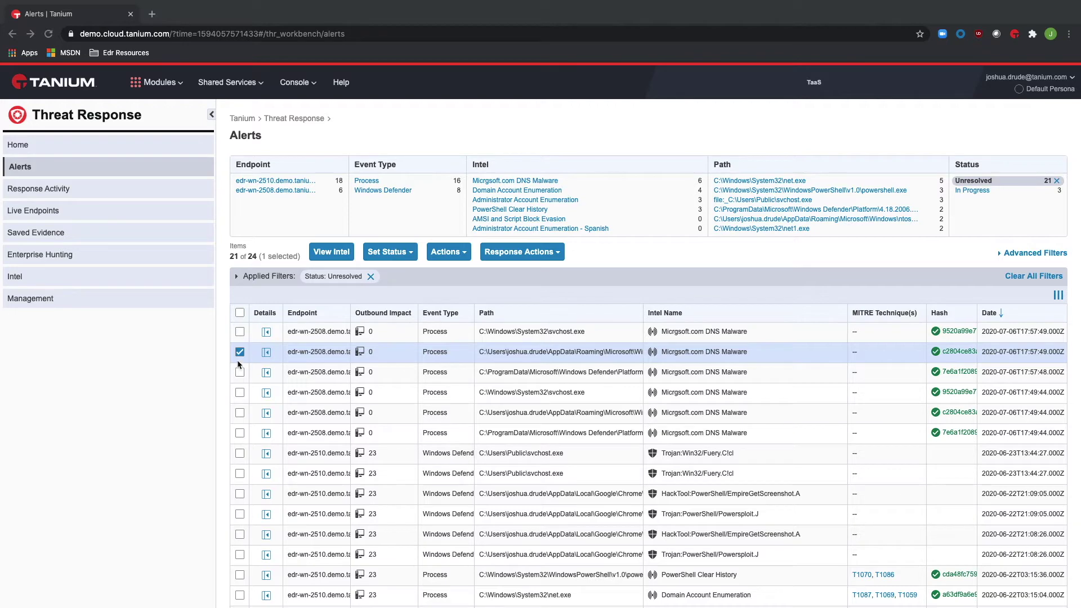
Establish and start a live connection to endpoint edr-wn-2508 from the selected Micrgsoft.com DNS Malware alert.
left_click(447, 251)
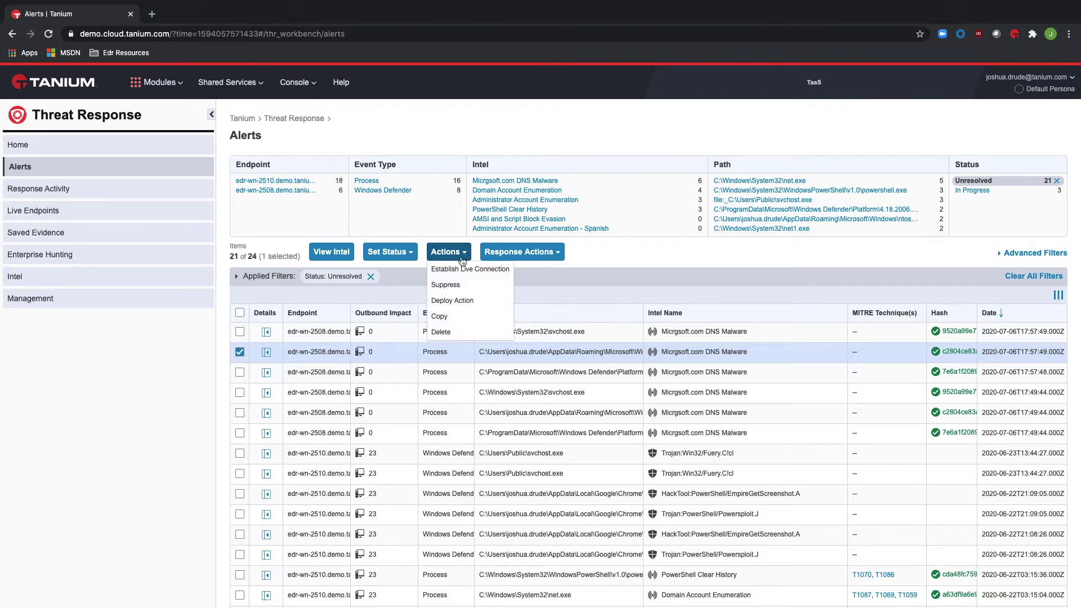
left_click(458, 274)
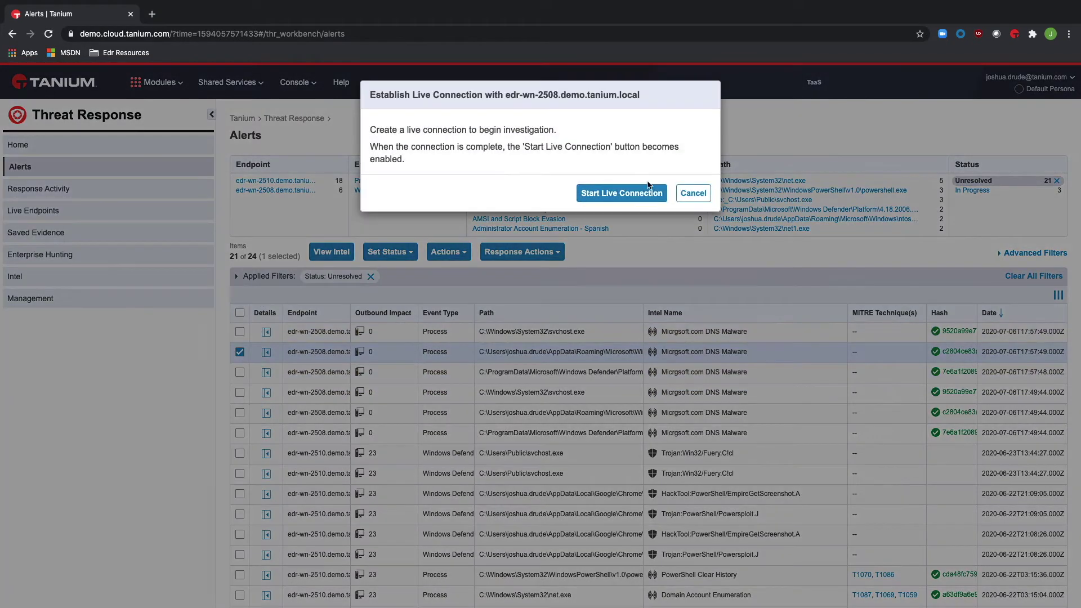
left_click(643, 195)
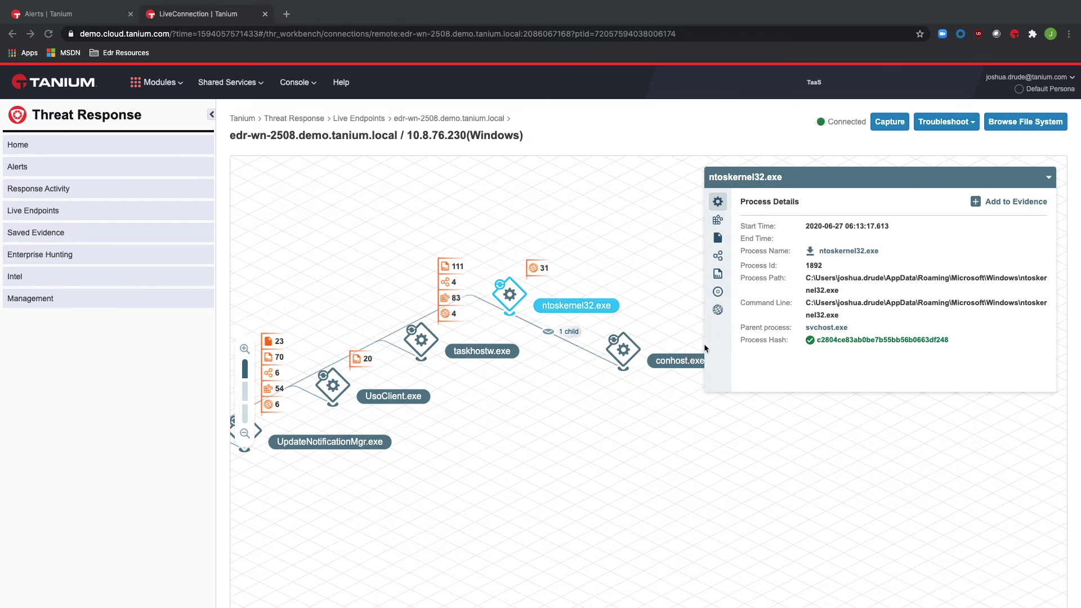
Review the recent DNS events of the ntoskernel32.exe process in the live connection.
left_click(718, 310)
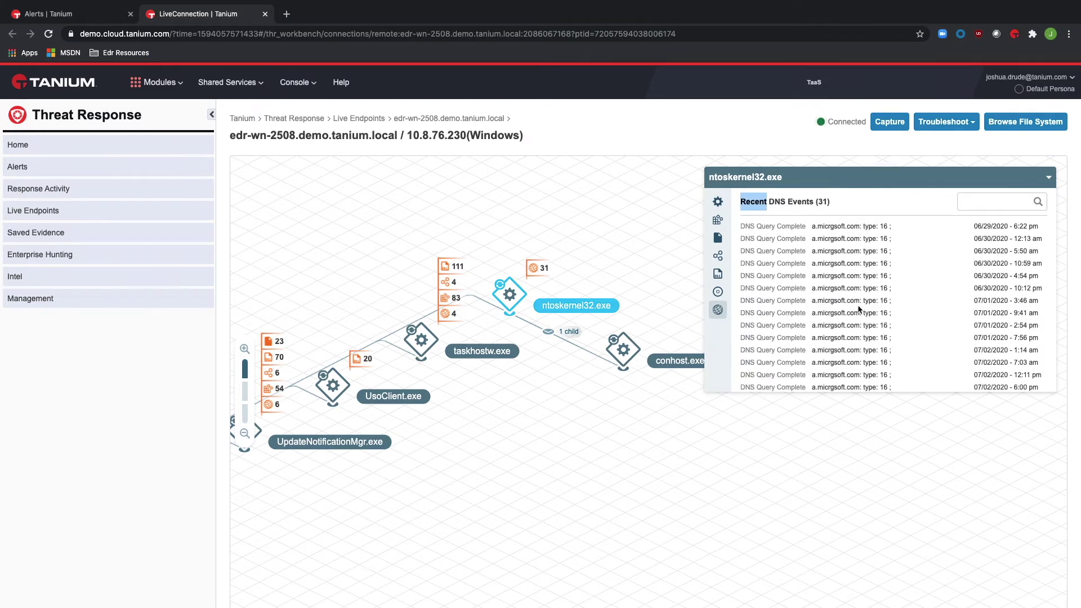
left_click_drag(861, 313, 893, 329)
scroll(1026, 252, "down", 1)
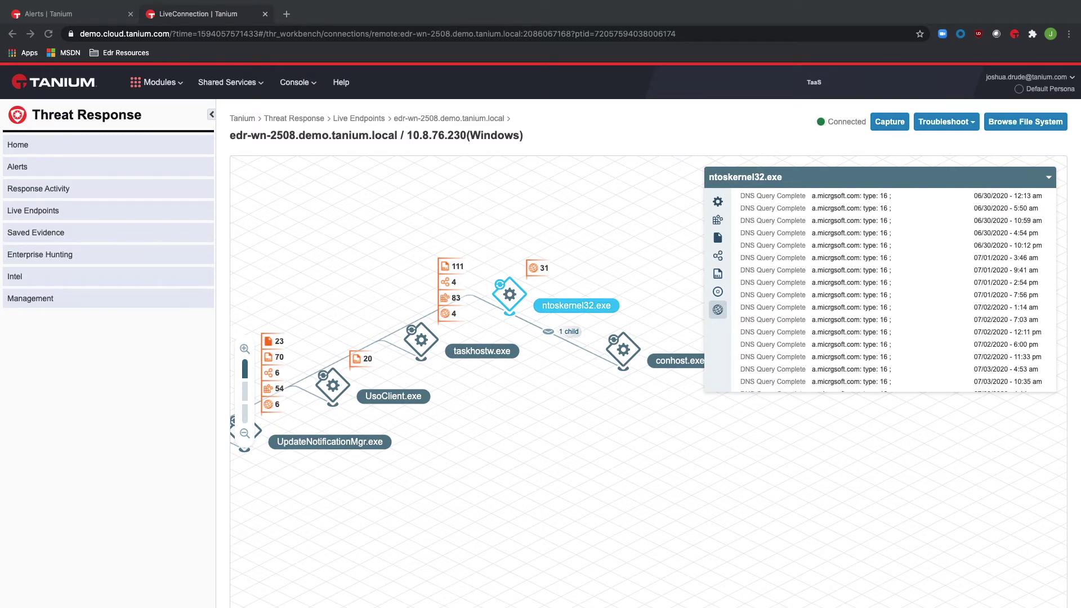
Show the endpoint's file events and filter them to paths containing "ntoskernel".
scroll(846, 515, "down", 5)
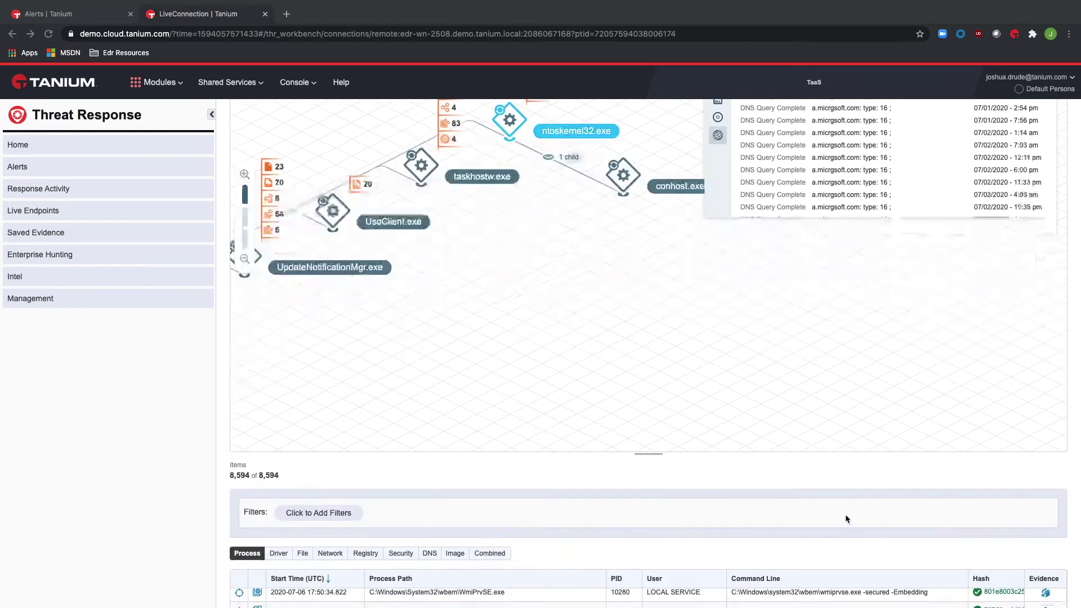
scroll(692, 526, "down", 2)
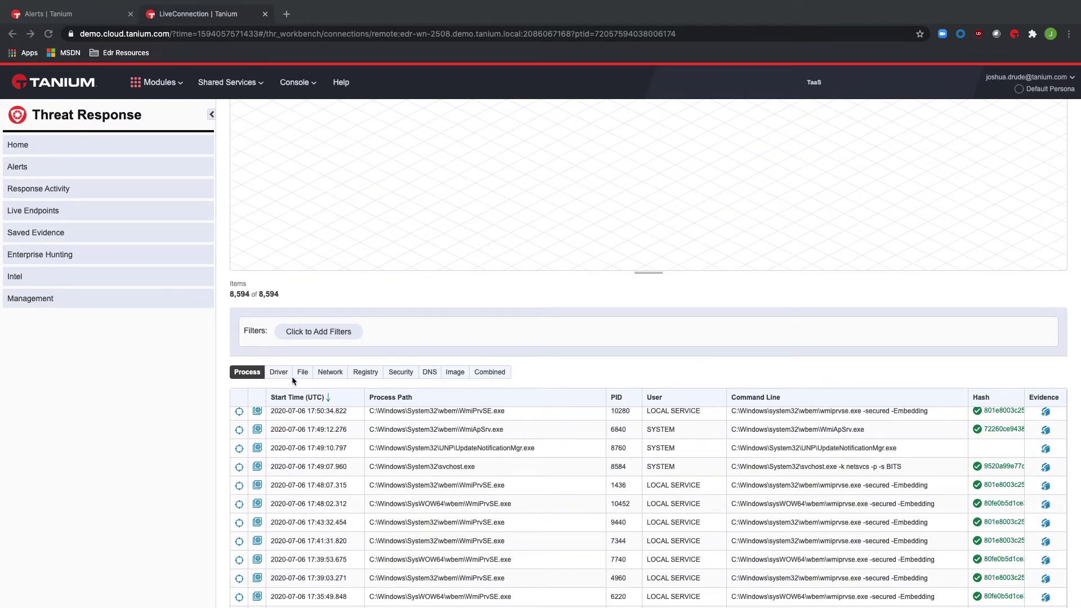
left_click(308, 374)
left_click(320, 332)
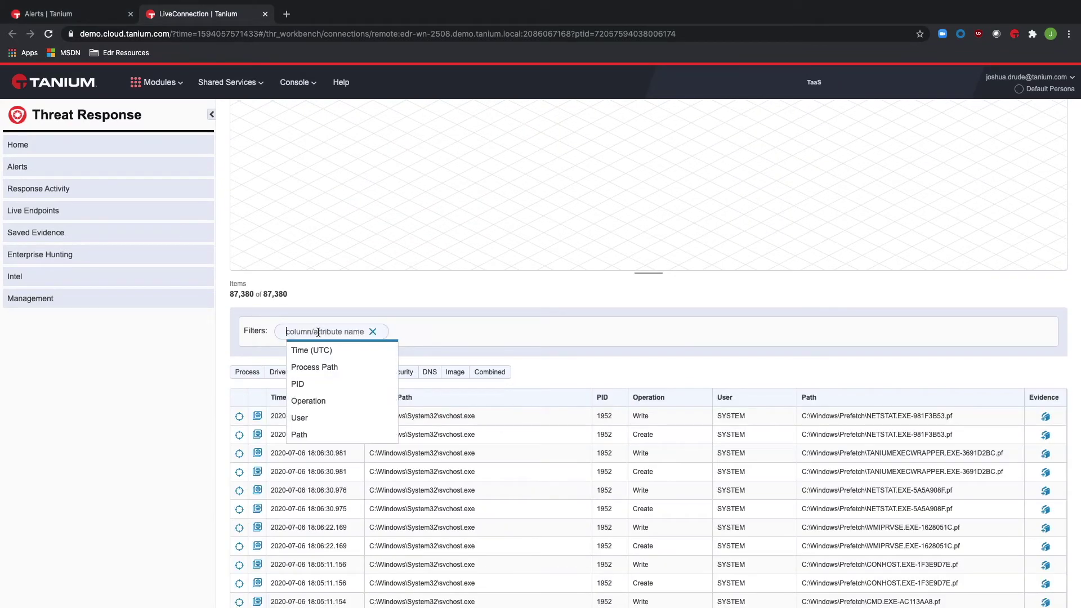
left_click(320, 434)
left_click(329, 349)
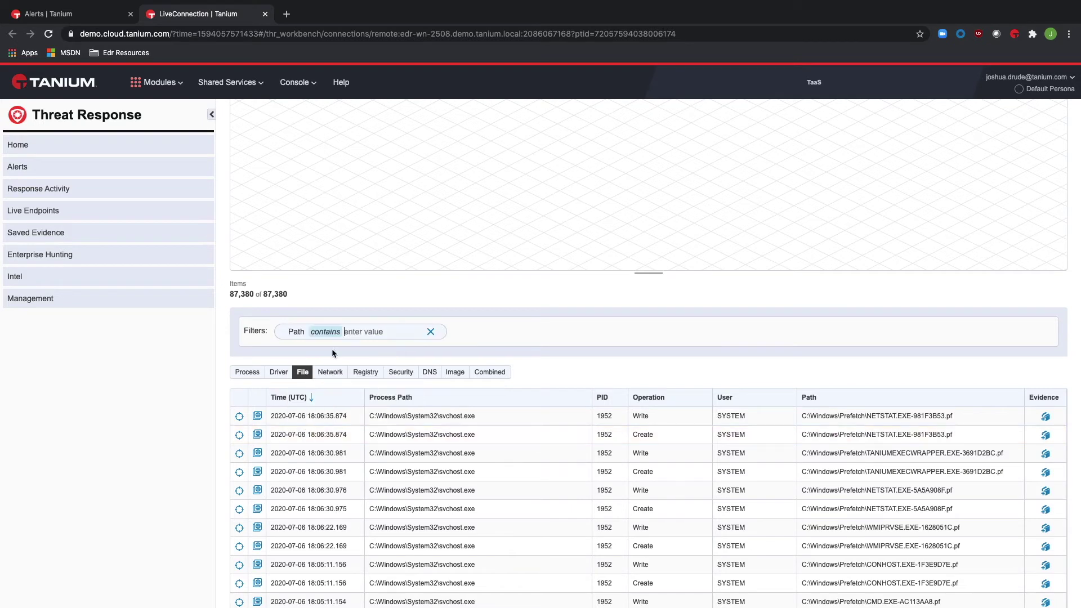
type("ntoskernel")
key("Return")
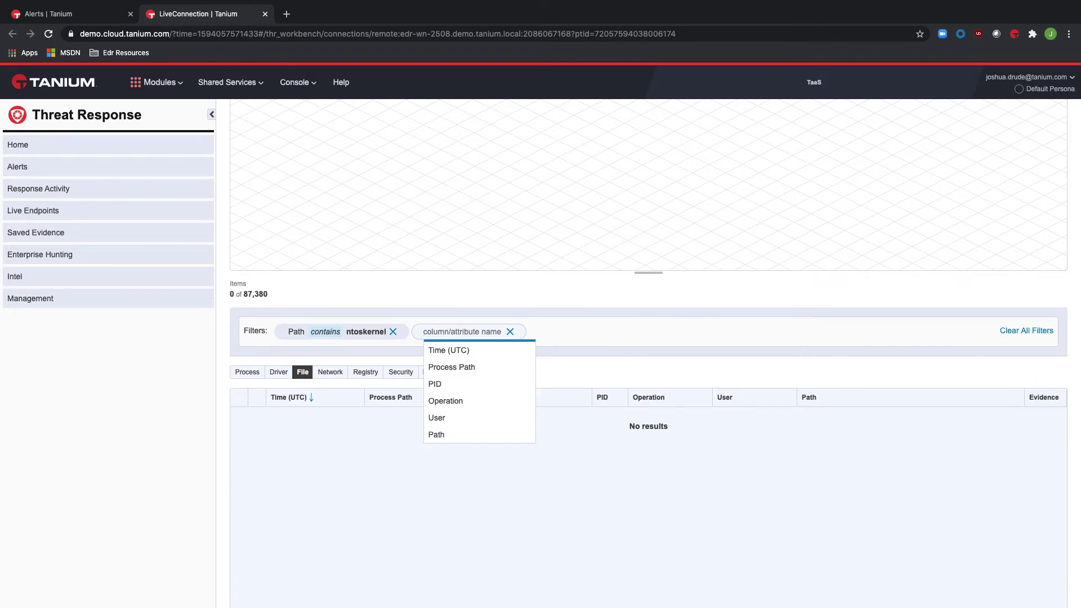
Switch to Chronicle and search for the domain google.com.
key("super+Tab")
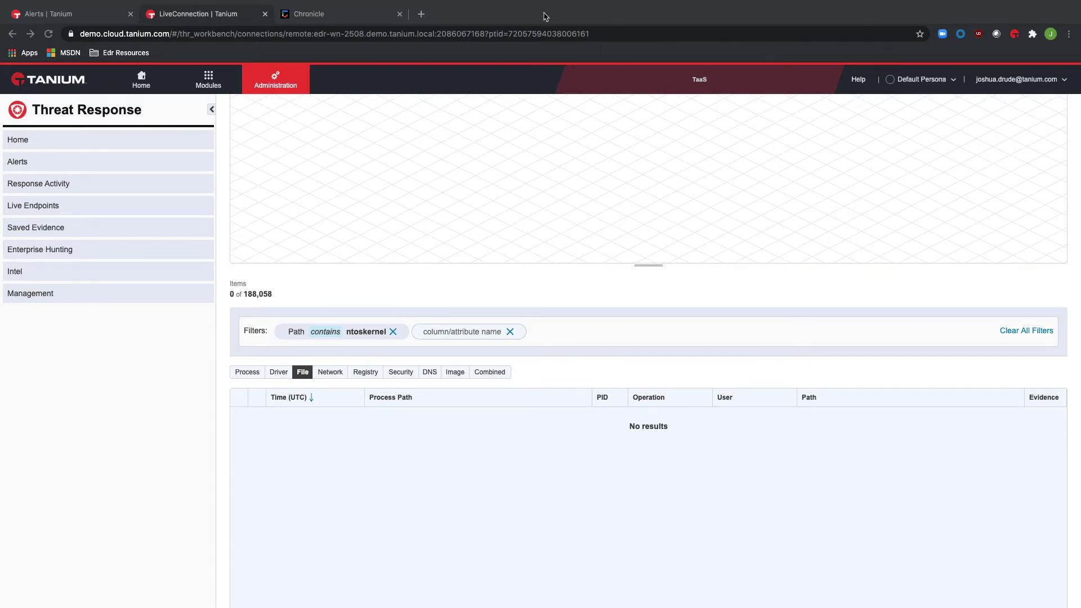
left_click(341, 13)
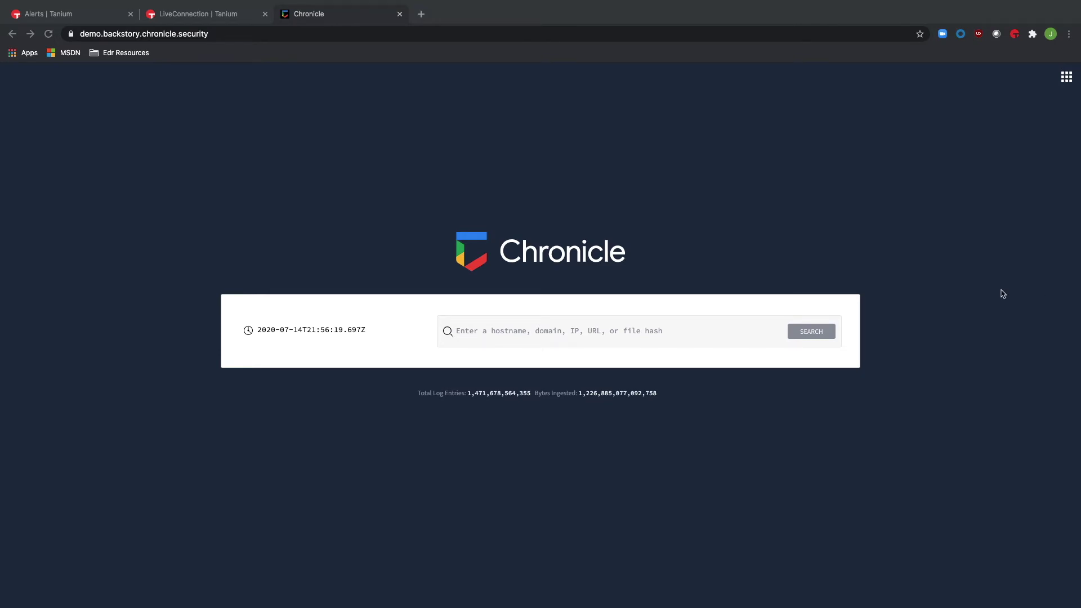
left_click(564, 331)
type("google.com")
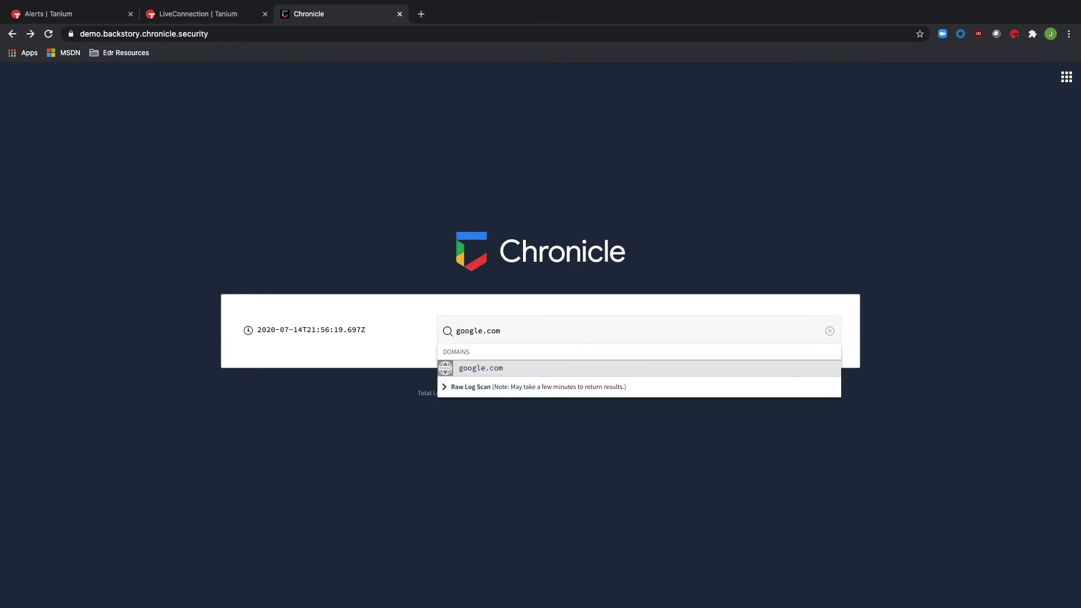
left_click(454, 374)
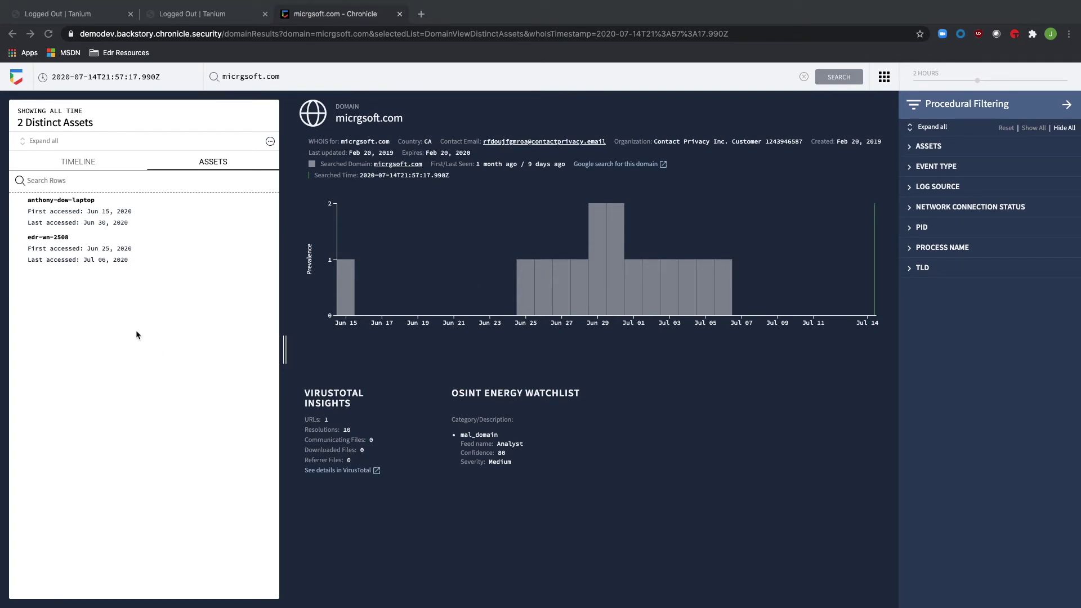
Open edr-wn-2508 at its first access of micrgsoft.com, with a 2-hour time window and domain prevalence limited to 6.
left_click(111, 253)
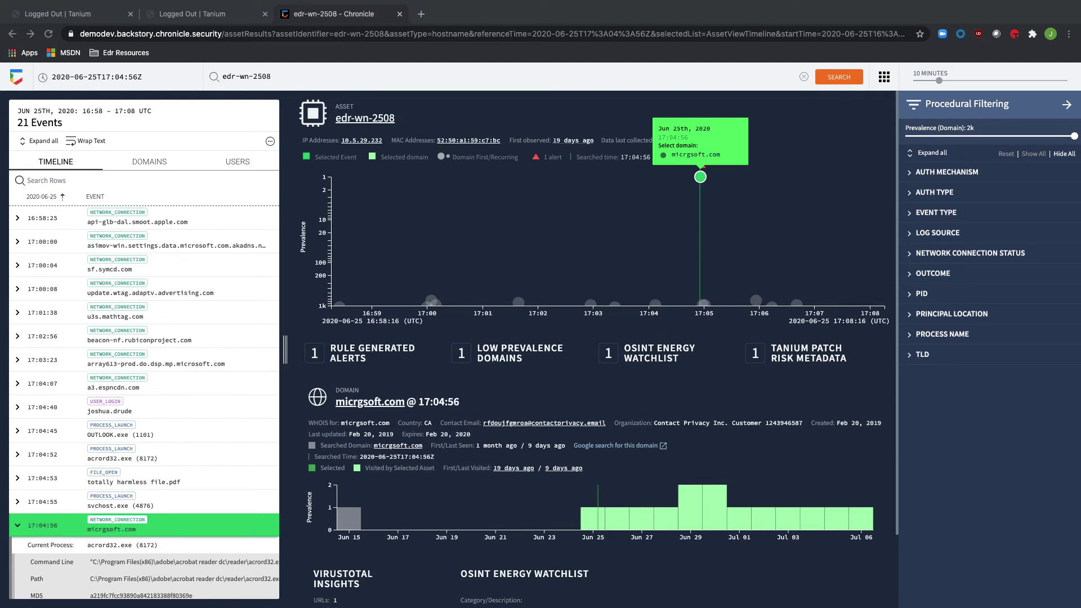
left_click_drag(939, 81, 977, 81)
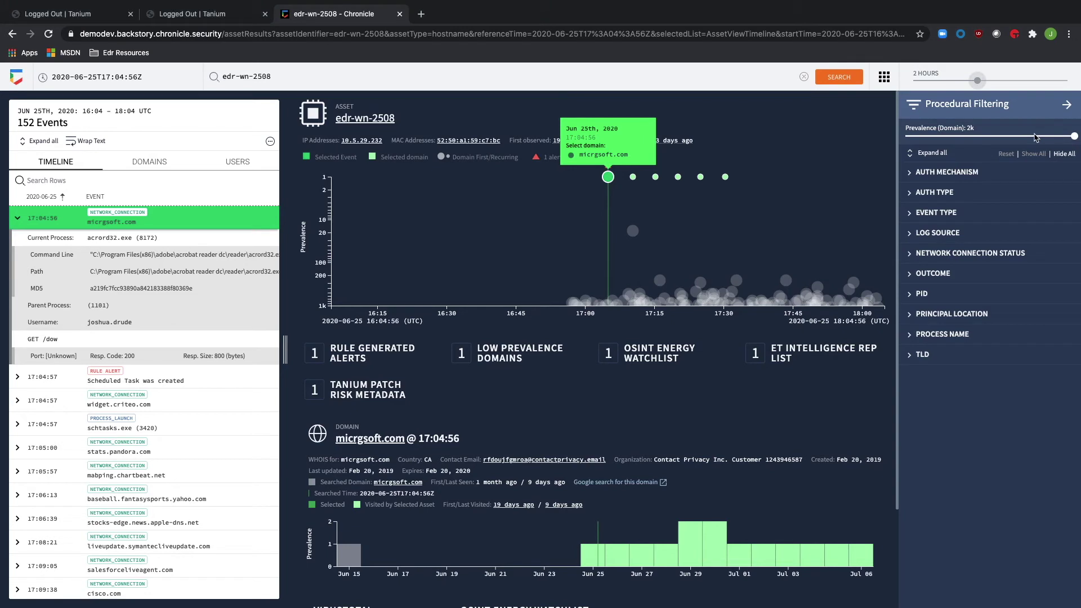
left_click_drag(1002, 137, 933, 139)
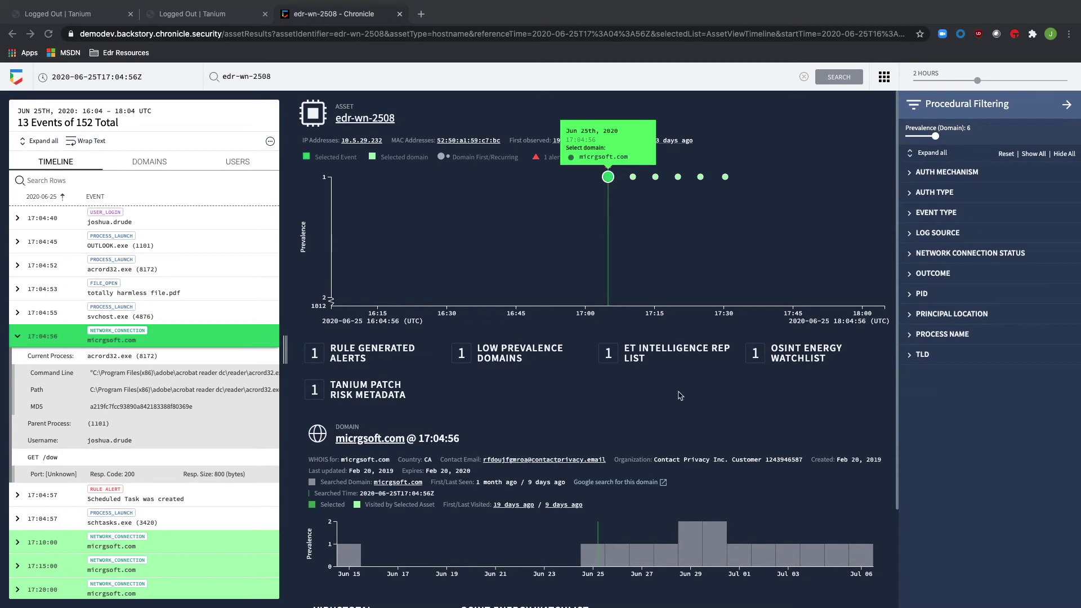
Open the raw log and UDM details of the 17:04:56 micrgsoft.com network connection and highlight the Tanium Stream raw log.
left_click(270, 341)
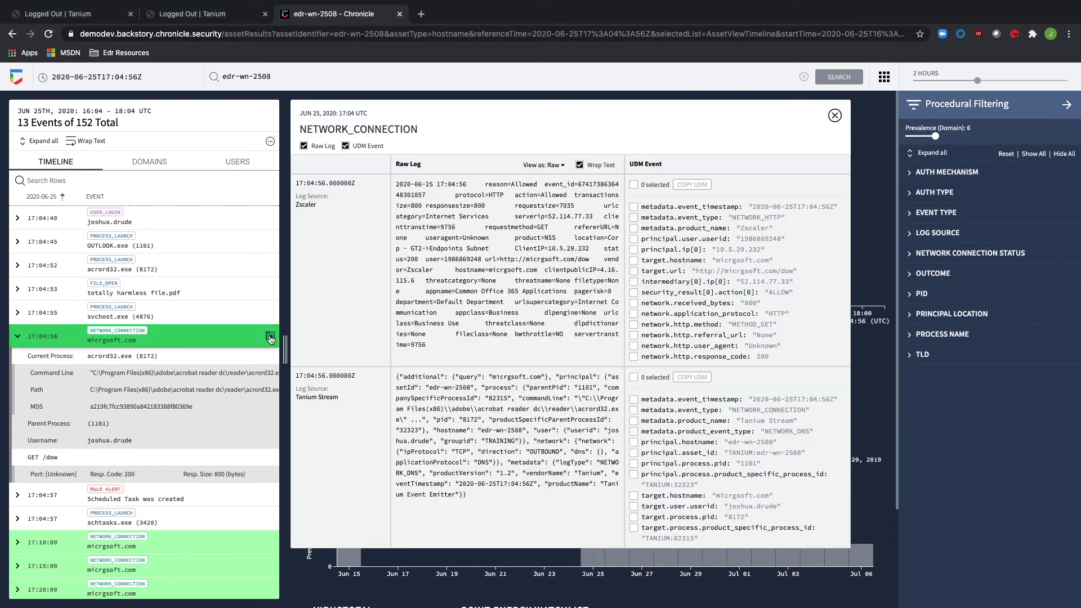
left_click_drag(513, 511, 389, 379)
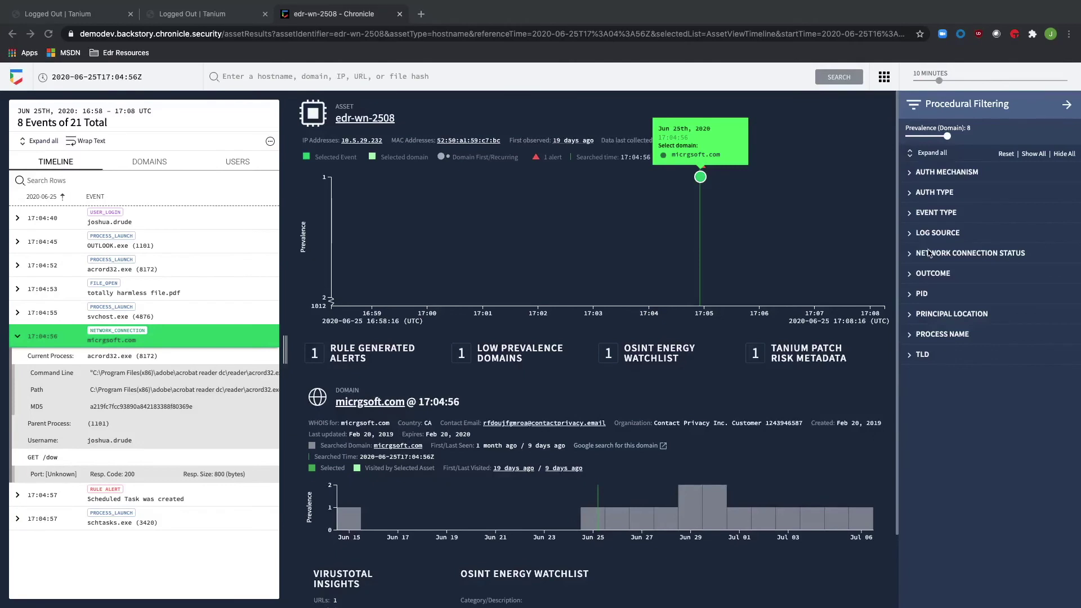
Search Chronicle for the domain micrgsoft.com and open its domain results.
left_click(395, 76)
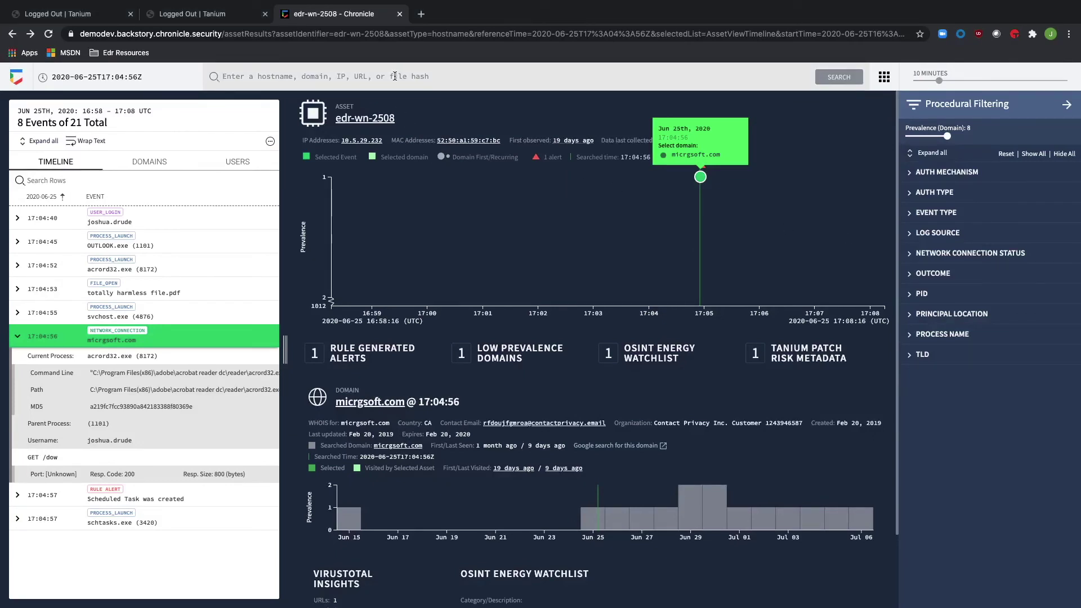
type("micrgsoft.com")
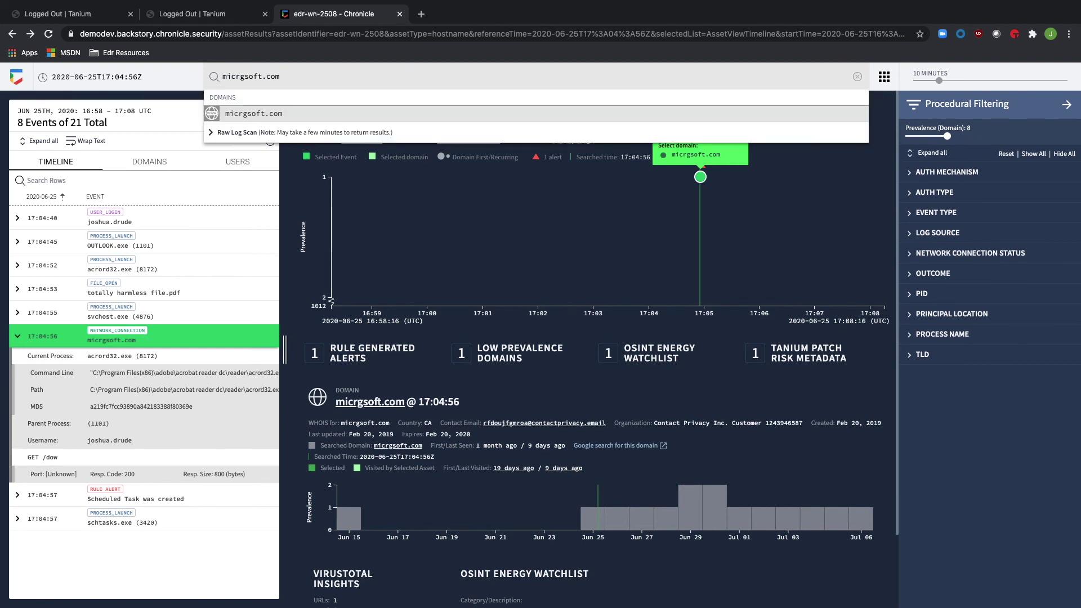
left_click(274, 114)
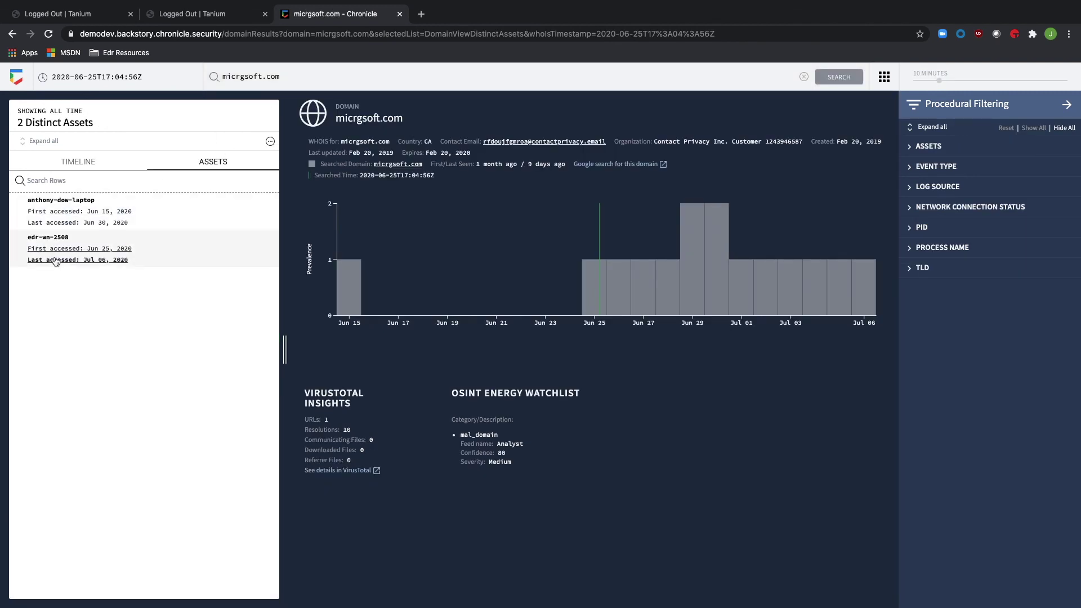
Open the laptop asset at its first access of micrgsoft.com and expand its Tanium patch risk metadata.
left_click(94, 213)
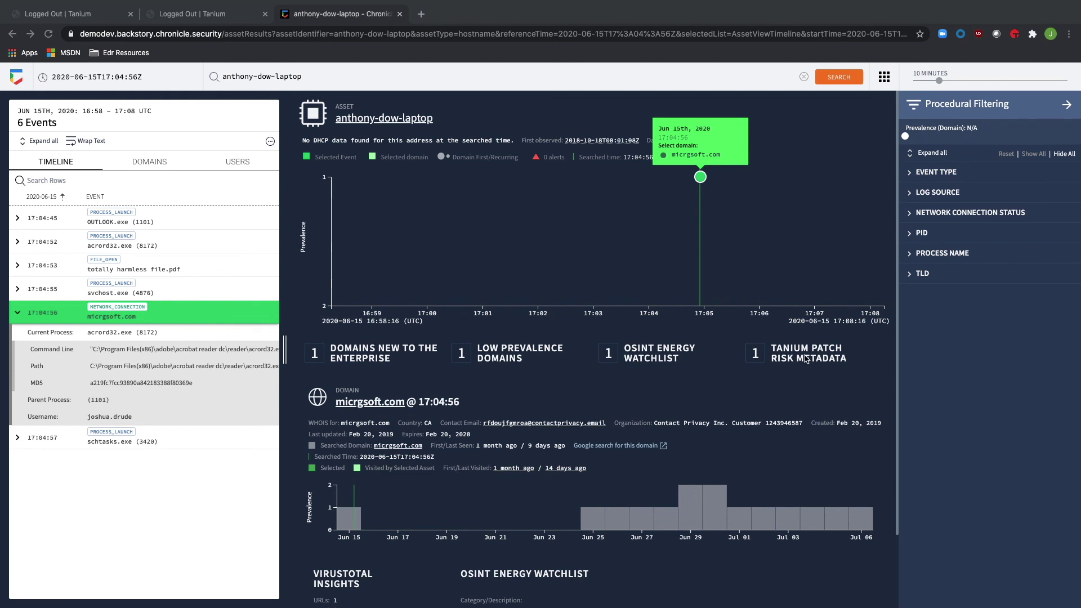
left_click(765, 355)
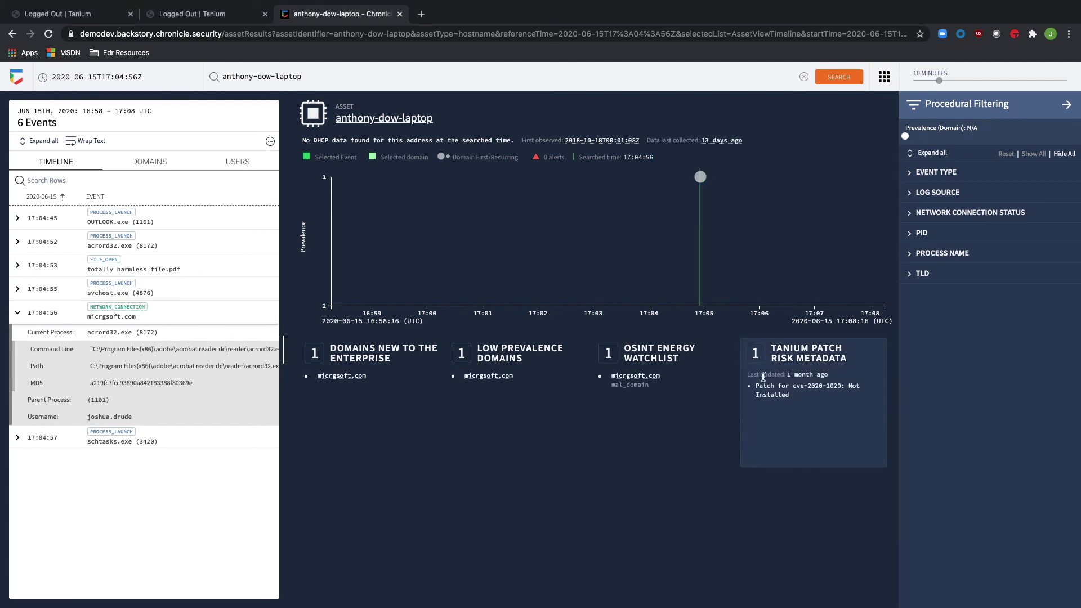